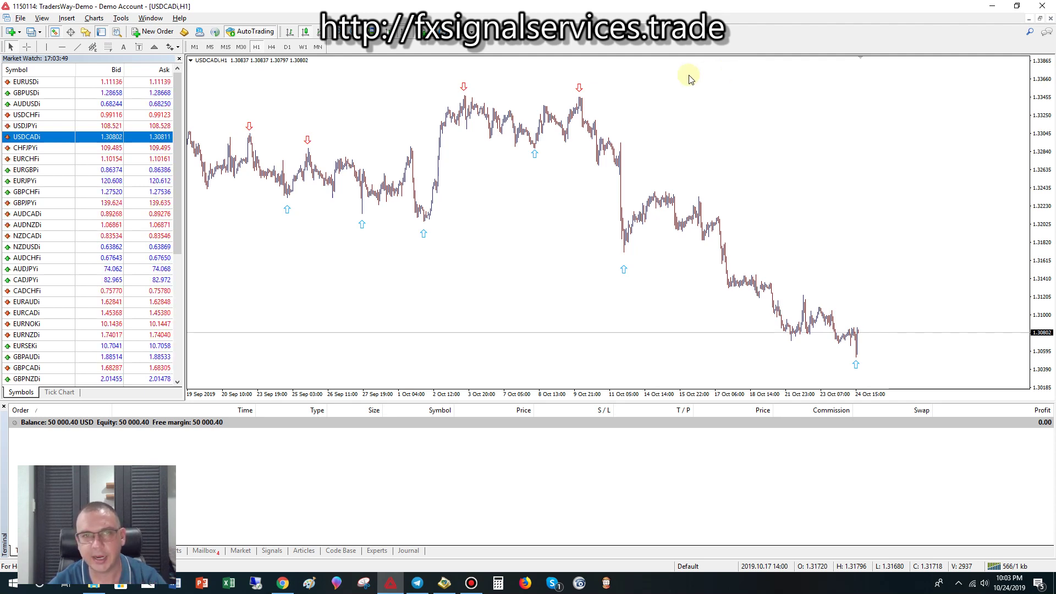
Review USDCAD on M30, H1 and H4, returning to H1 with a compressed price scale
{"action": "left_click", "coordinate": [241, 46]}
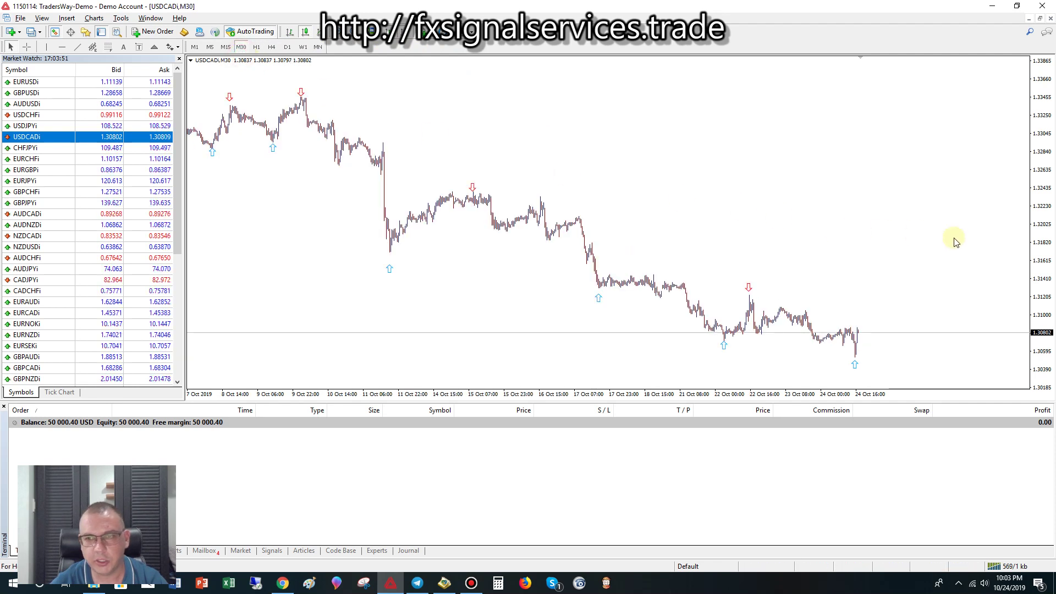
{"action": "left_click_drag", "start_coordinate": [1041, 207], "coordinate": [1042, 214]}
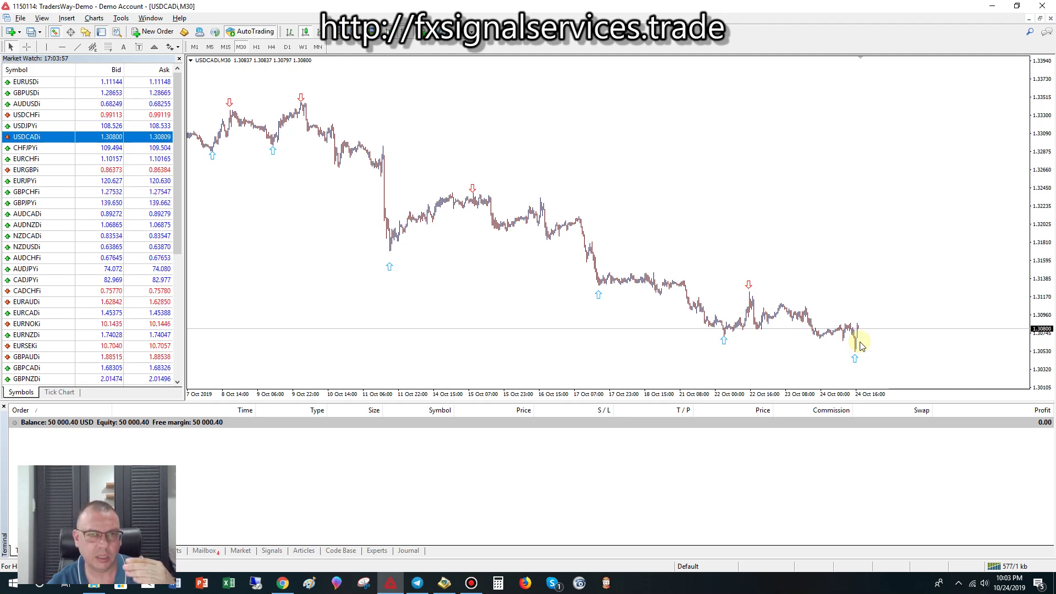
{"action": "left_click", "coordinate": [257, 47]}
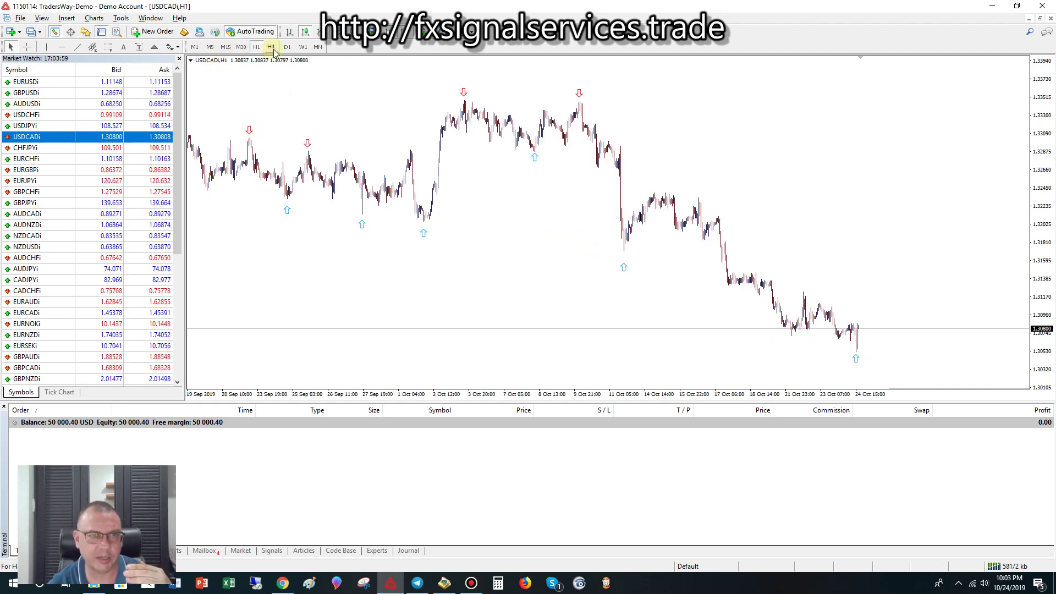
{"action": "left_click", "coordinate": [271, 48]}
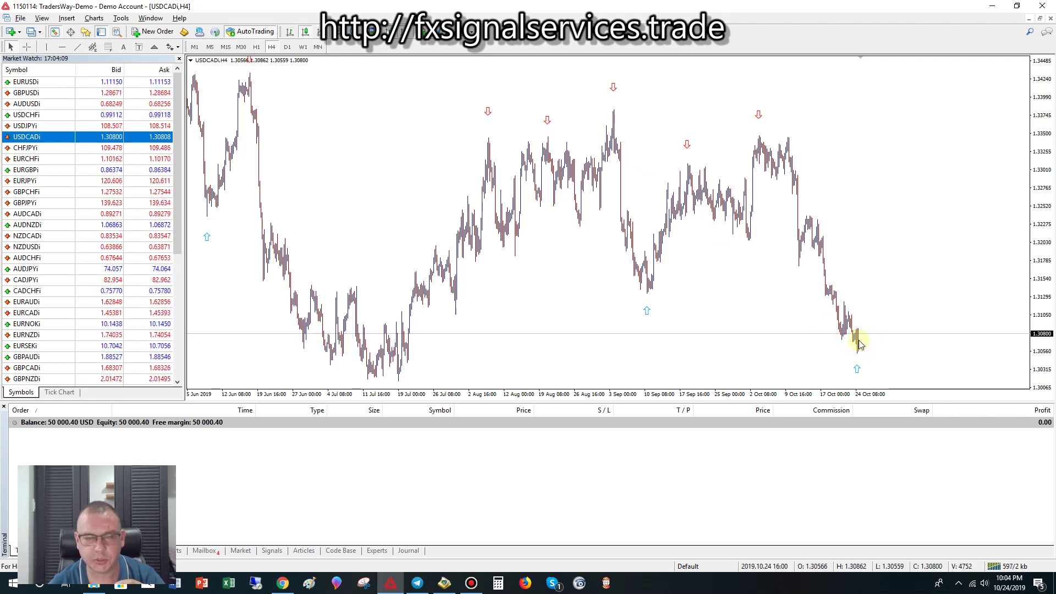
{"action": "left_click", "coordinate": [257, 47]}
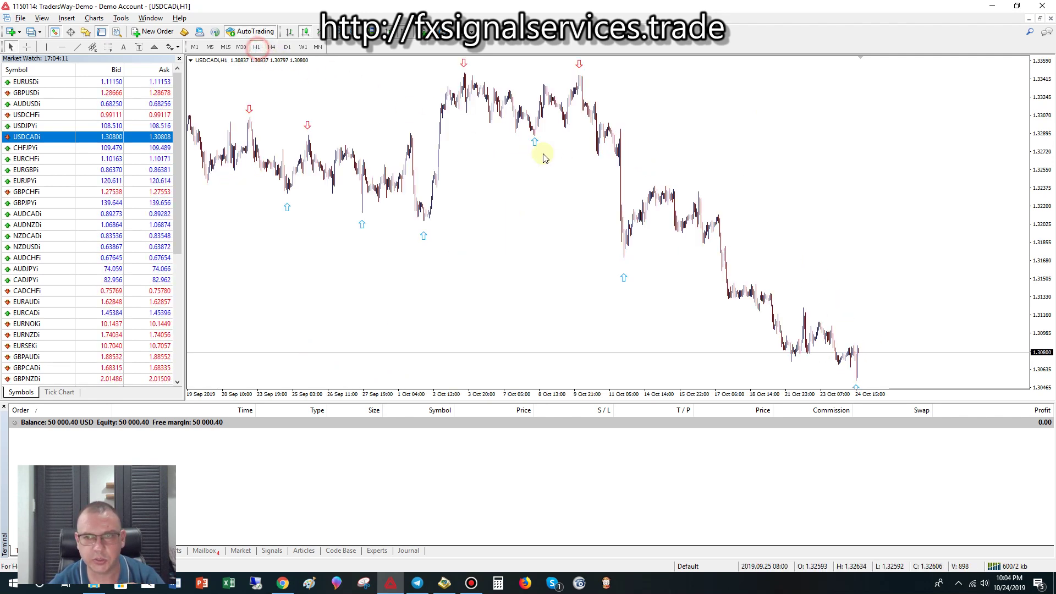
{"action": "left_click_drag", "start_coordinate": [1042, 280], "coordinate": [1042, 282]}
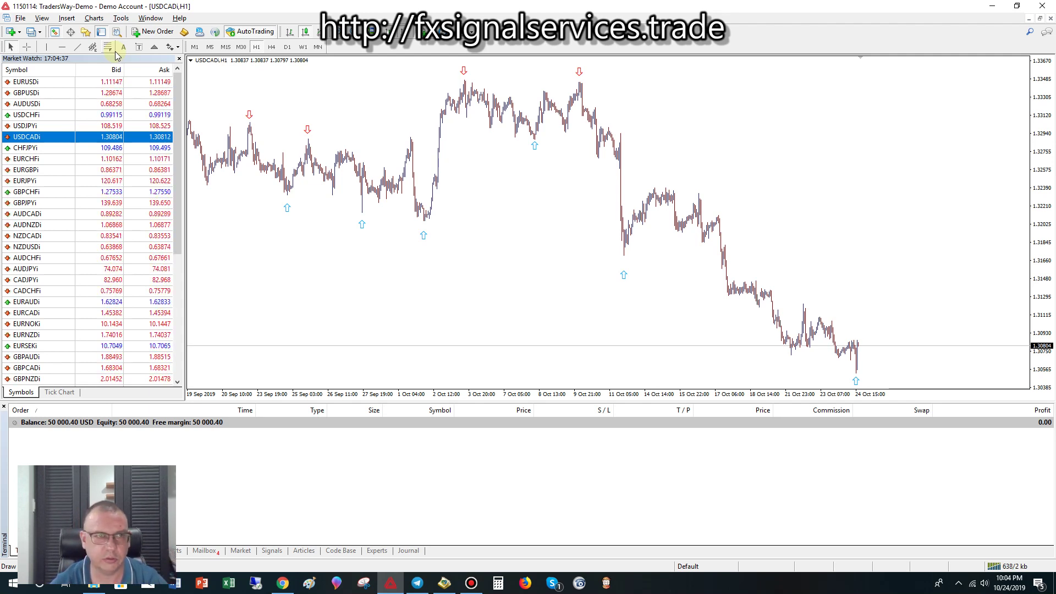
Draw the pink downward trendline from the 21 Oct high across recent lower highs, verified on H4
{"action": "left_click", "coordinate": [77, 47]}
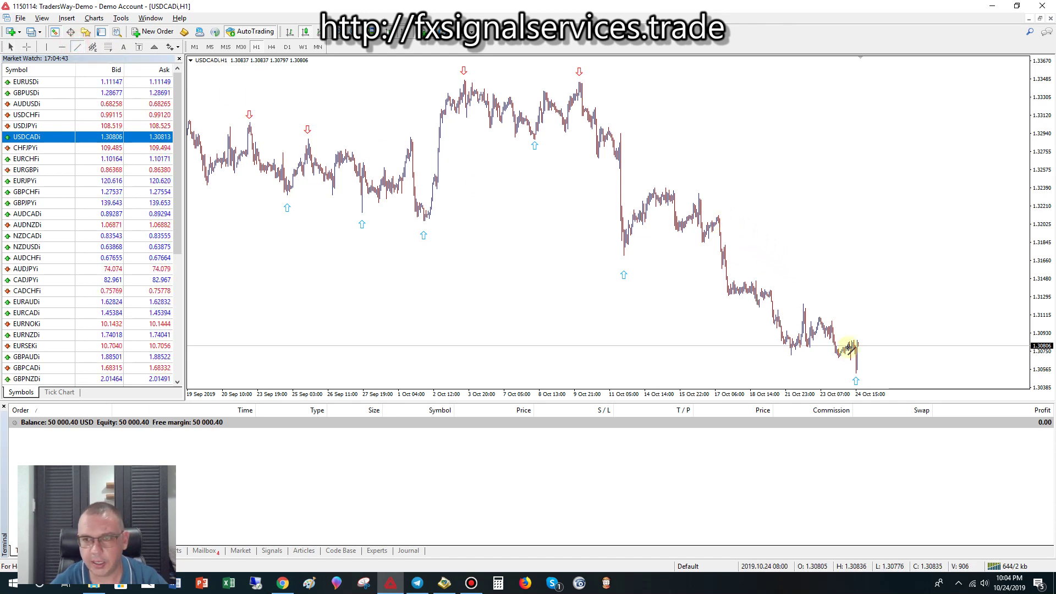
{"action": "left_click_drag", "start_coordinate": [803, 303], "coordinate": [869, 349]}
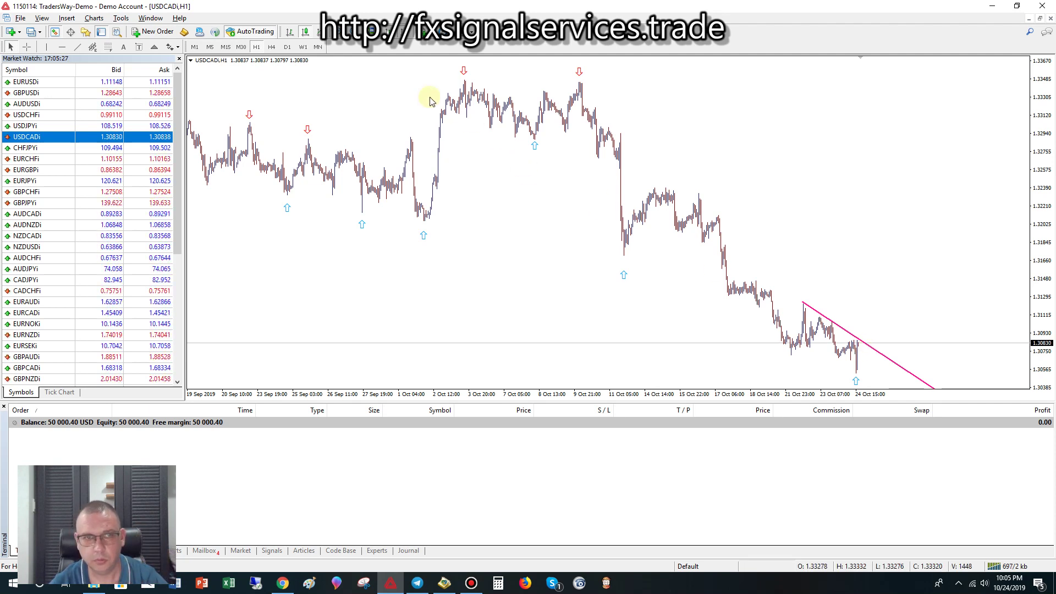
{"action": "left_click", "coordinate": [272, 47]}
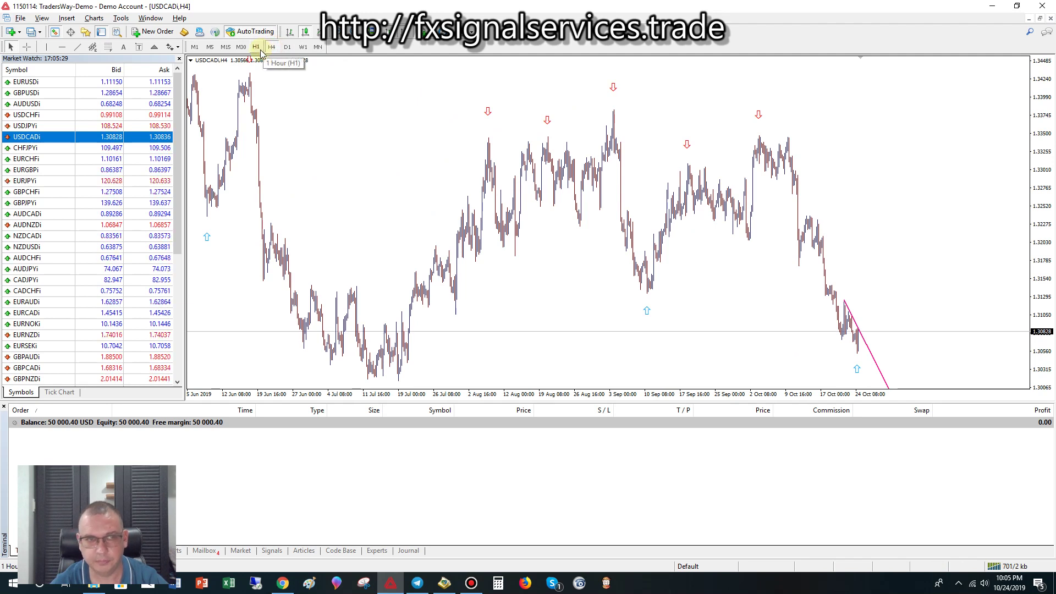
{"action": "left_click", "coordinate": [255, 47]}
{"action": "left_click_drag", "start_coordinate": [1038, 269], "coordinate": [1042, 283]}
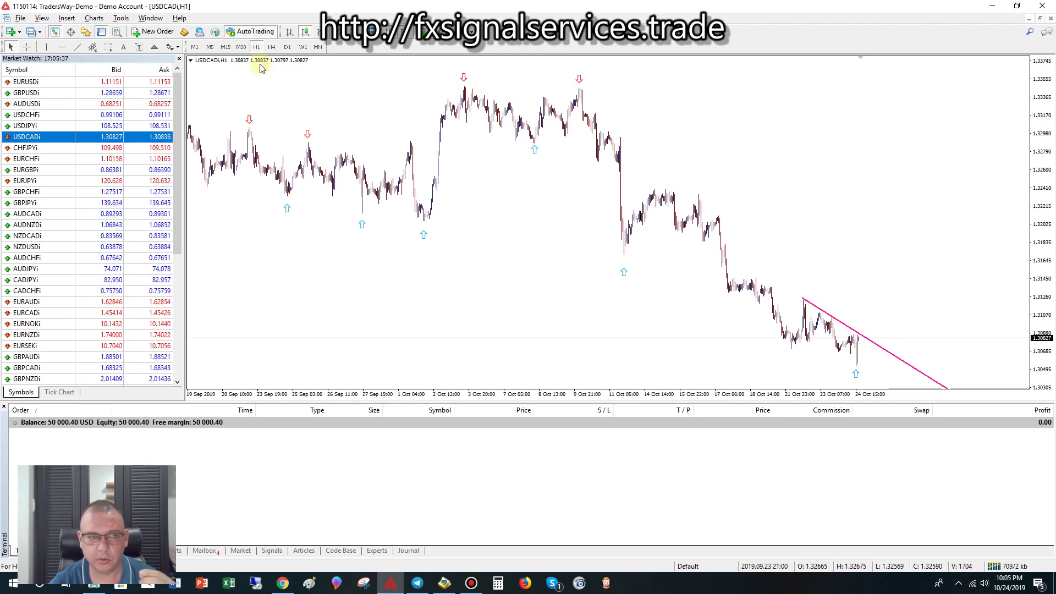
Drag a Fibonacci retracement from the 9 Oct swing high down to the 24 Oct low
{"action": "left_click", "coordinate": [108, 48]}
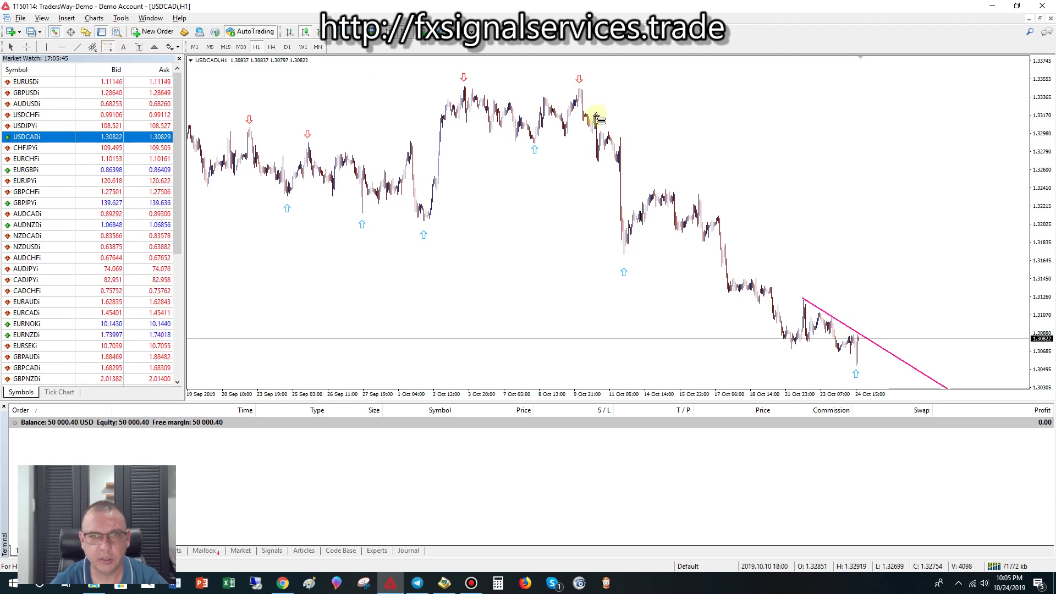
{"action": "mouse_move", "coordinate": [578, 90]}
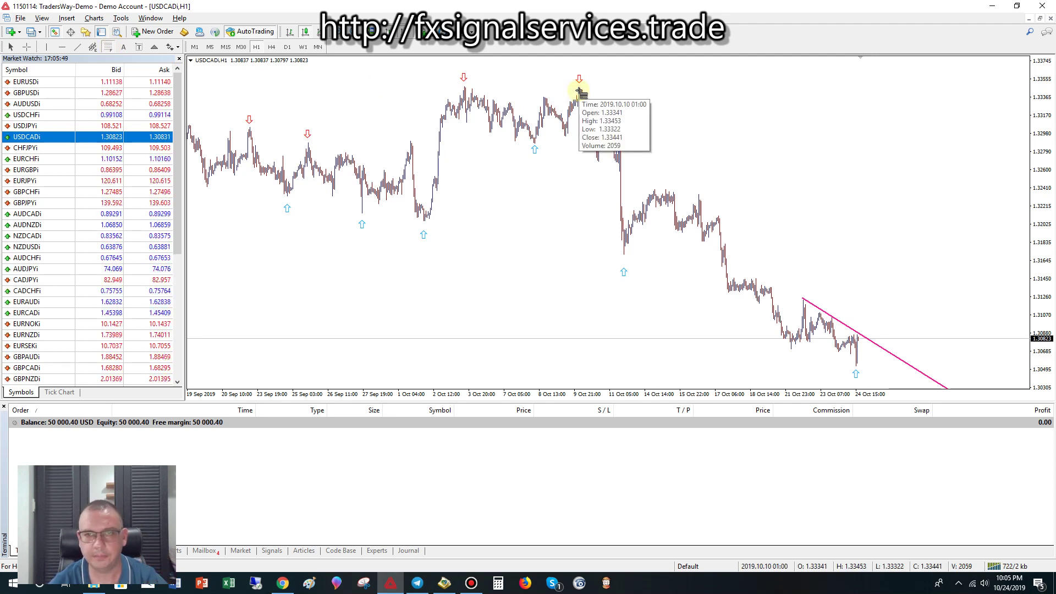
{"action": "left_click_drag", "start_coordinate": [579, 89], "coordinate": [642, 366]}
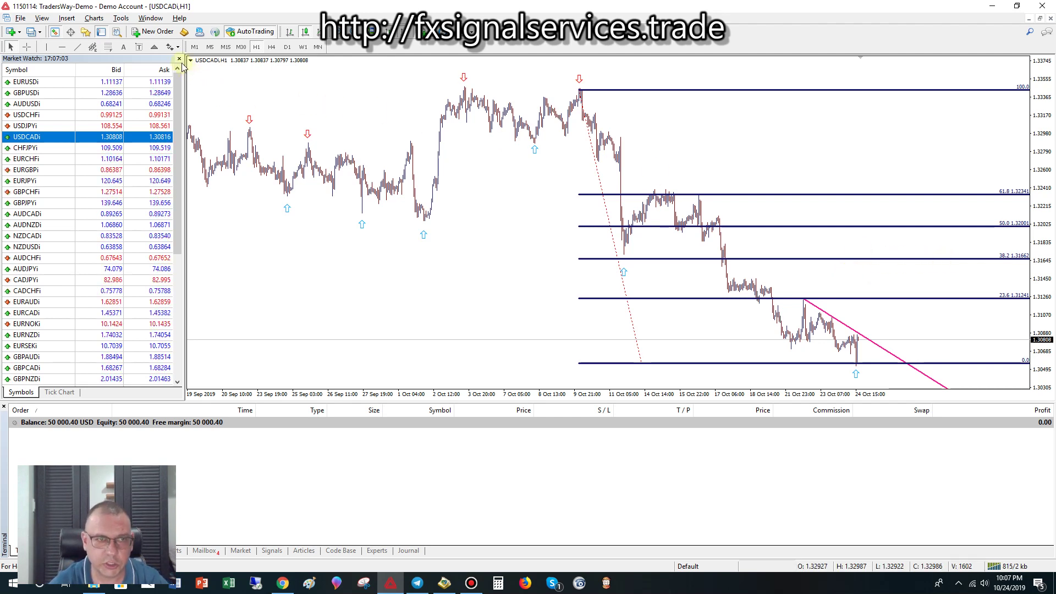
Start a new USDCAD order set to Pending Order with type Buy Stop
{"action": "left_click", "coordinate": [156, 36]}
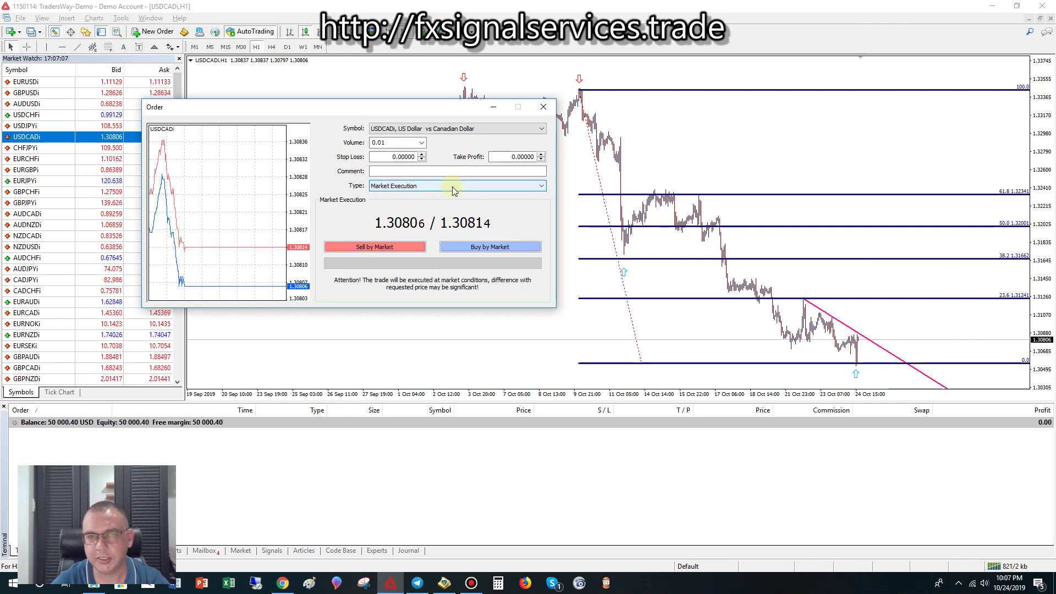
{"action": "left_click", "coordinate": [452, 188]}
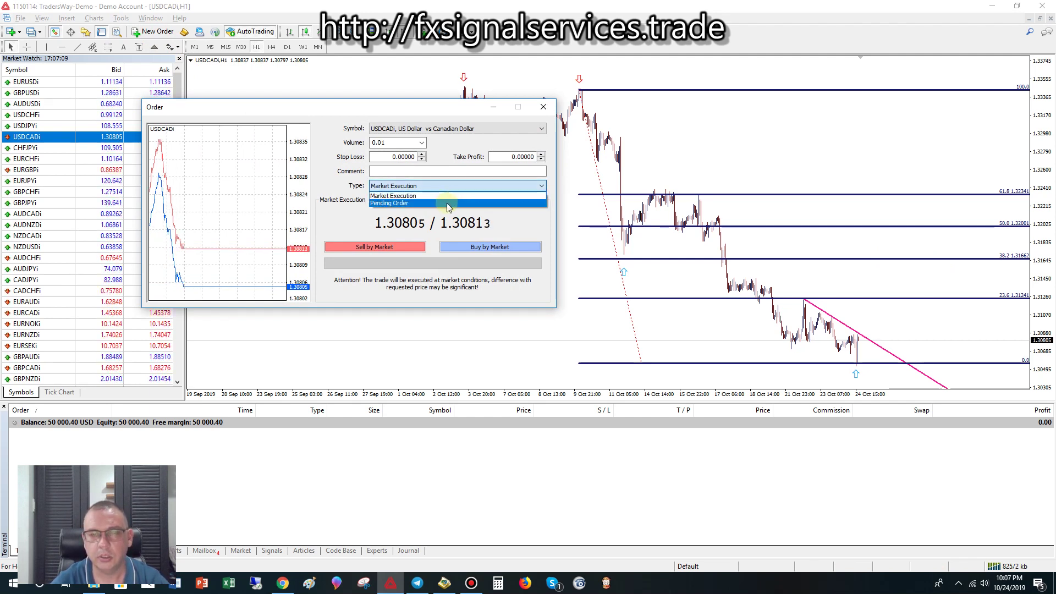
{"action": "left_click", "coordinate": [447, 203]}
{"action": "left_click", "coordinate": [443, 215]}
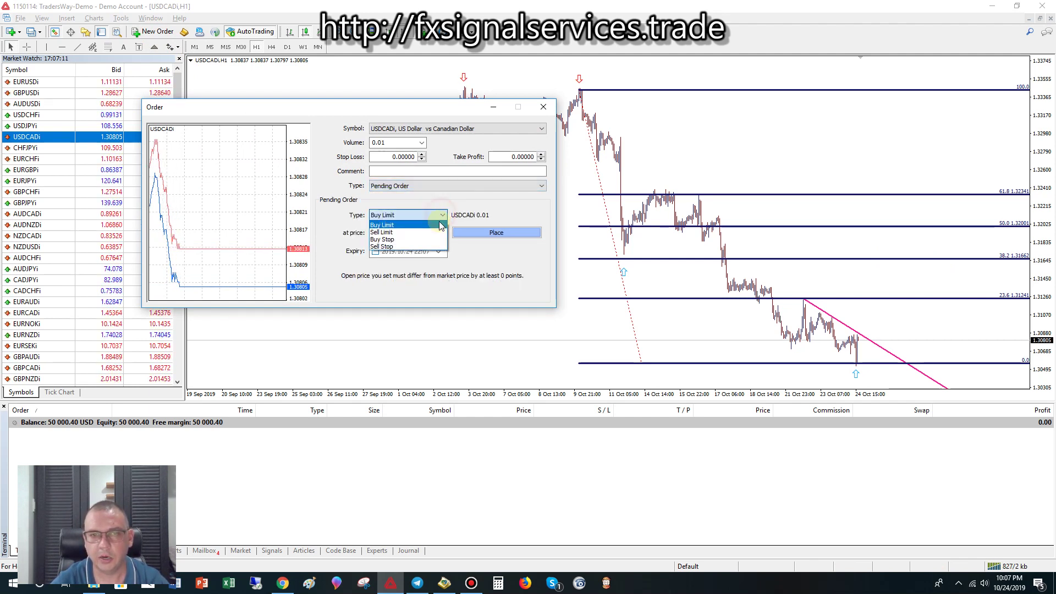
{"action": "left_click", "coordinate": [421, 237]}
Set the entry price to 1.31300 and take profit to 1.31600, then place the order
{"action": "double_click", "coordinate": [421, 233]}
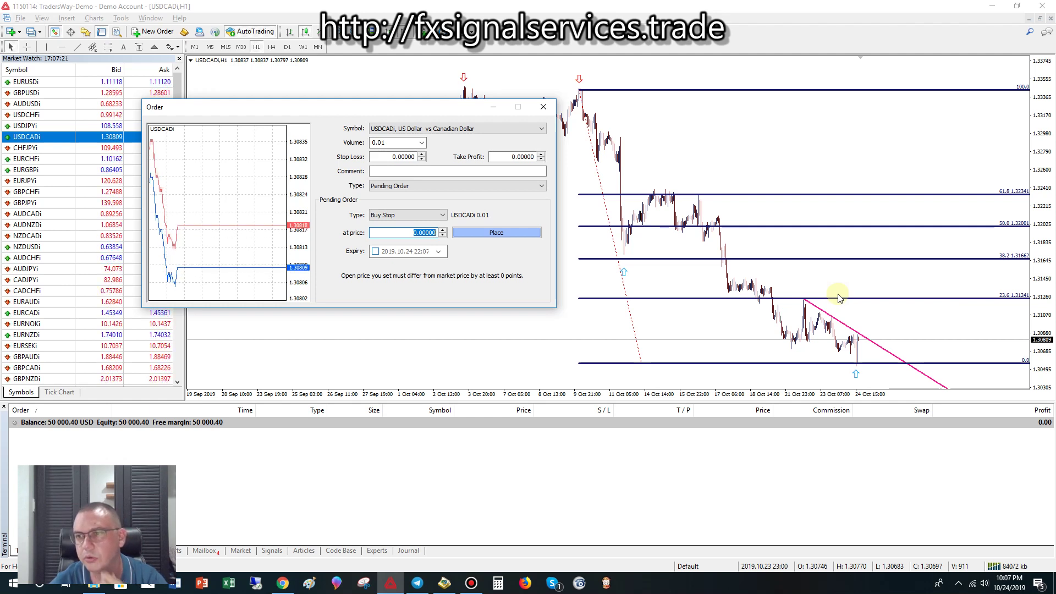
{"action": "type", "text": "1"}
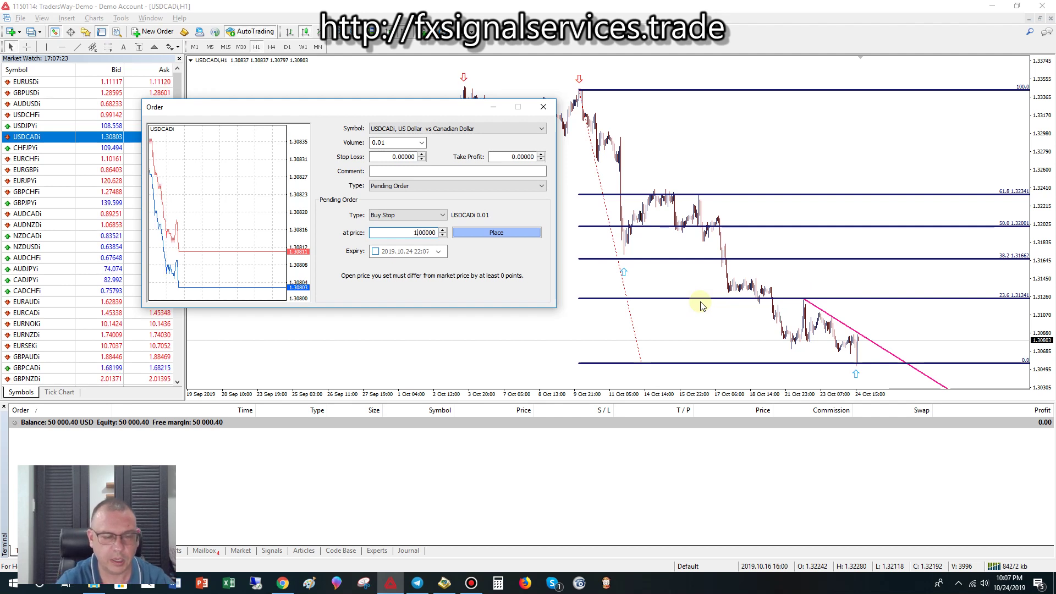
{"action": "type", "text": ".313"}
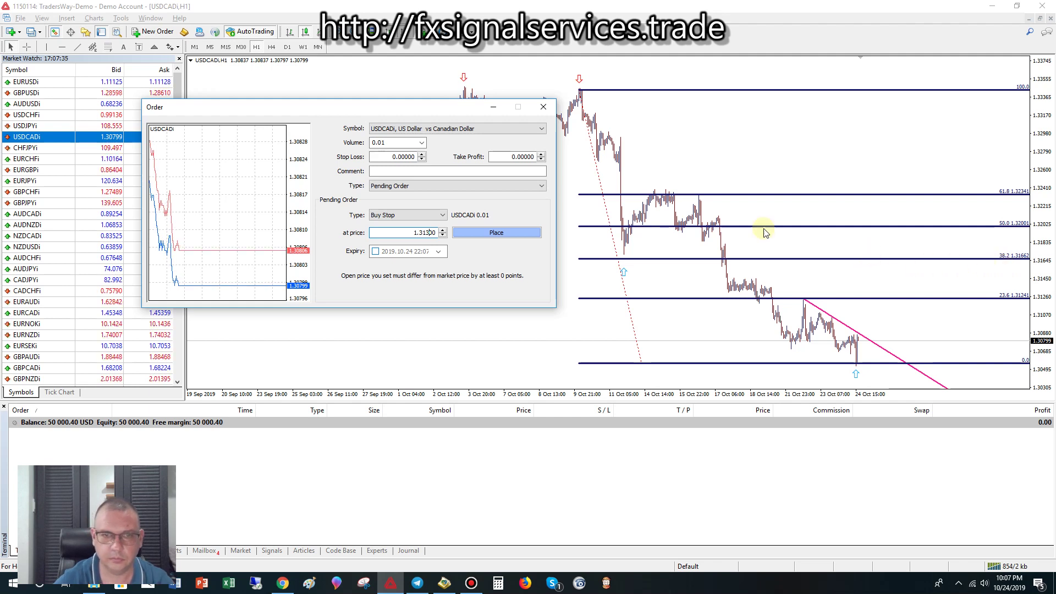
{"action": "double_click", "coordinate": [513, 159]}
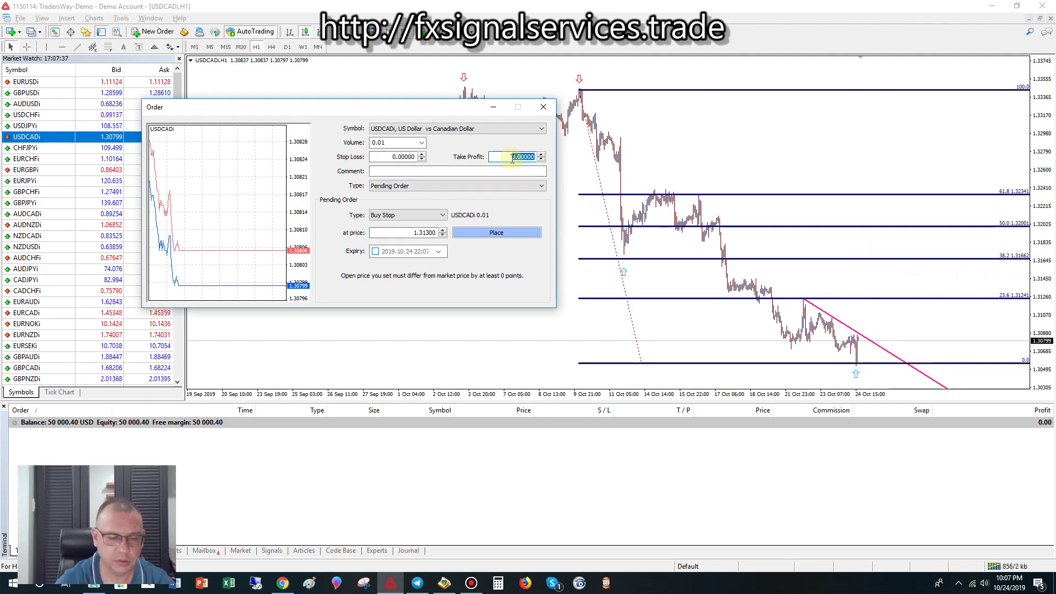
{"action": "type", "text": "1.30000"}
{"action": "double_click", "coordinate": [513, 159]}
{"action": "type", "text": "1.31000"}
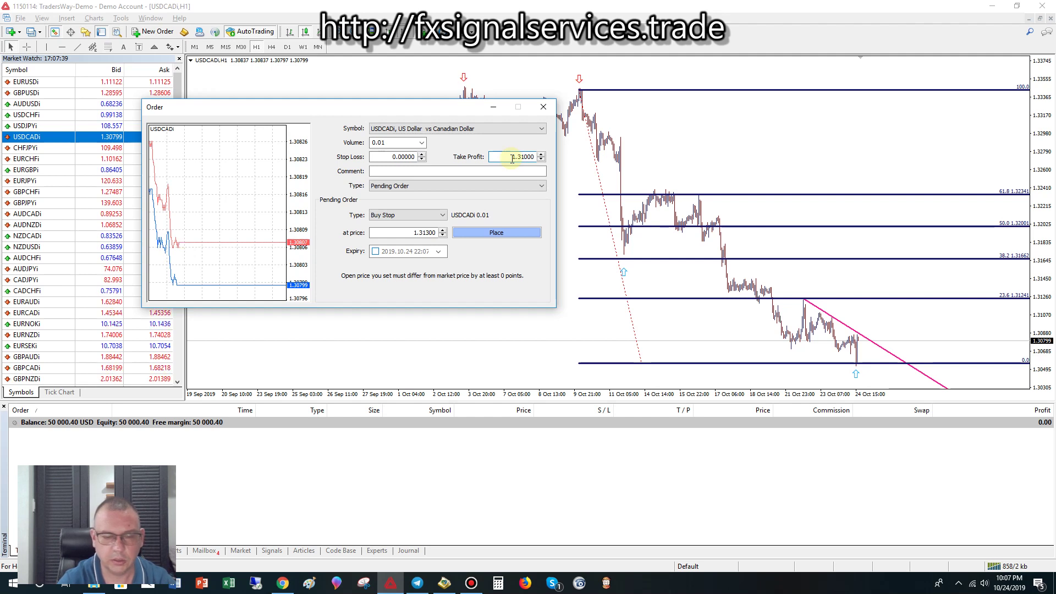
{"action": "left_click", "coordinate": [489, 232]}
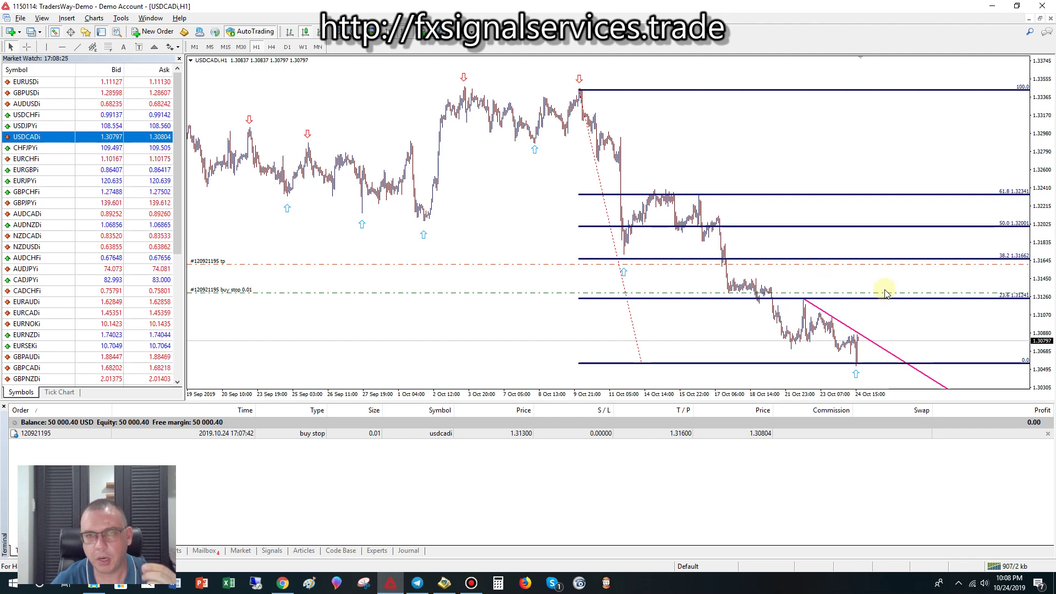
Close the Chrome notification and mute the speakers from the tray volume flyout
{"action": "left_click", "coordinate": [1039, 466]}
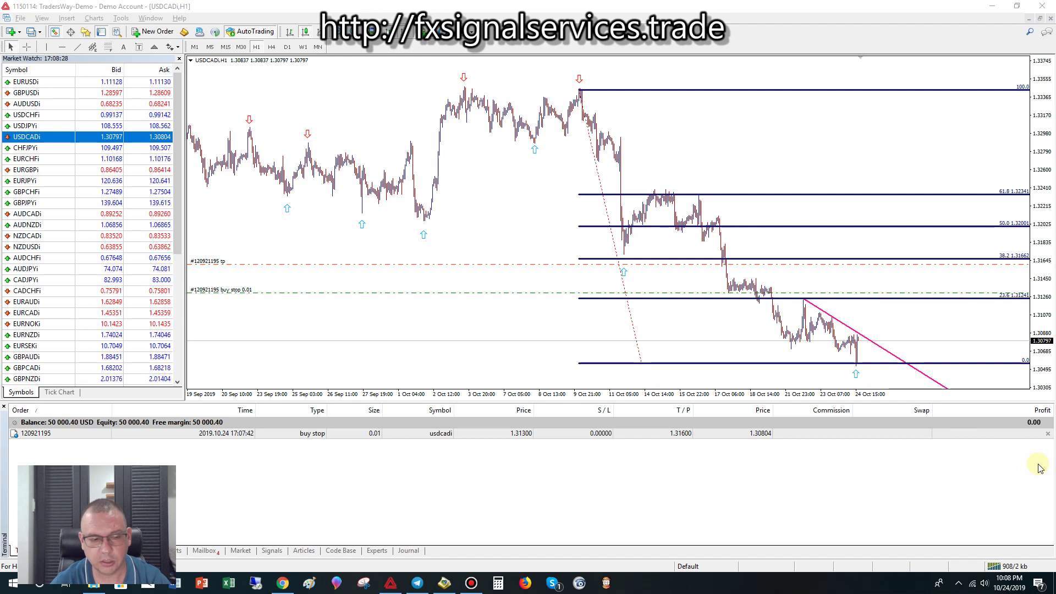
{"action": "left_click", "coordinate": [984, 584]}
{"action": "left_click", "coordinate": [874, 556]}
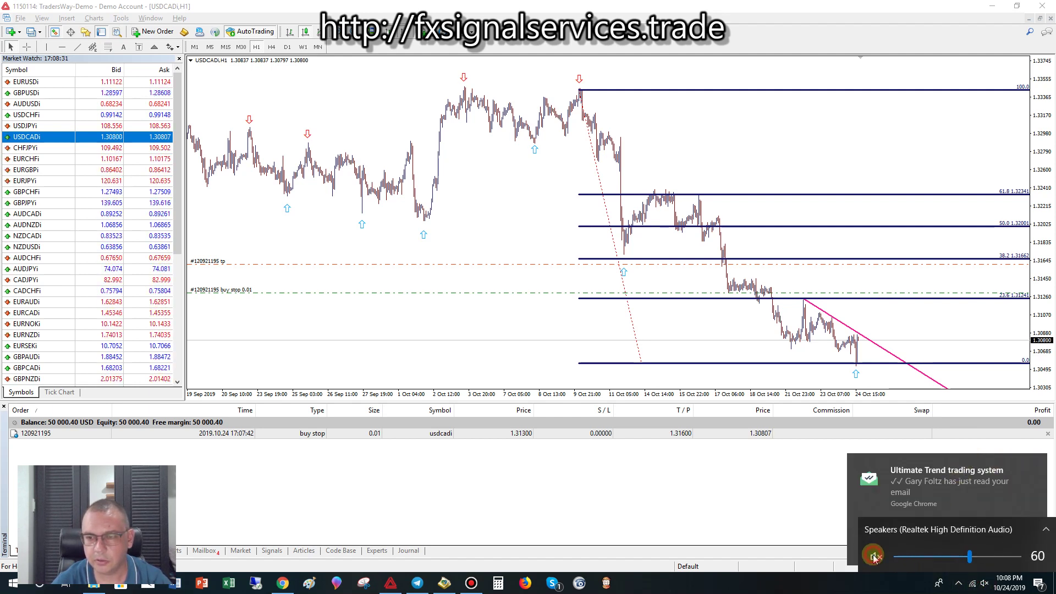
{"action": "left_click", "coordinate": [879, 293]}
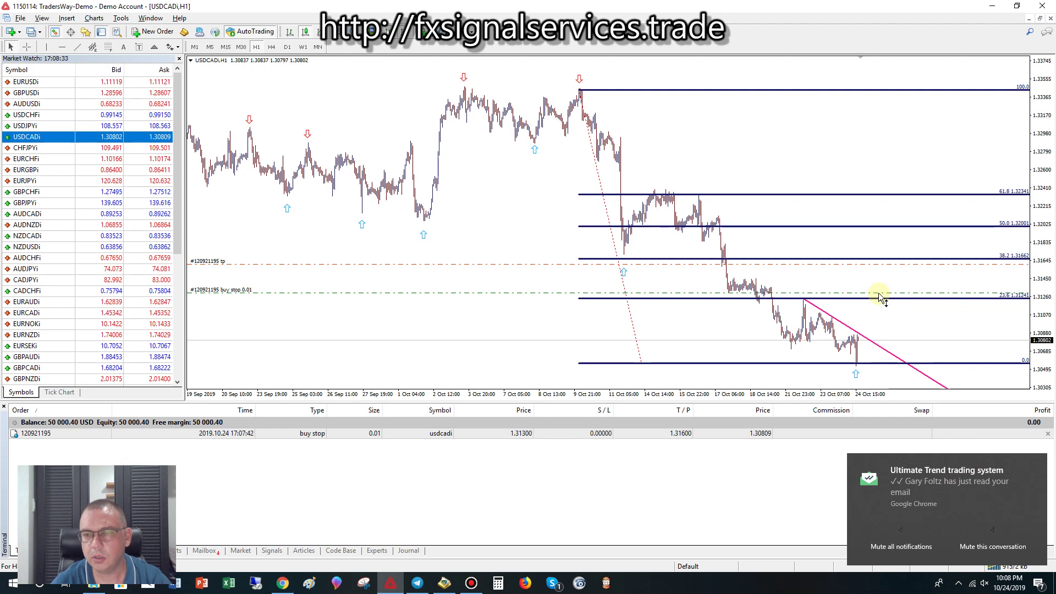